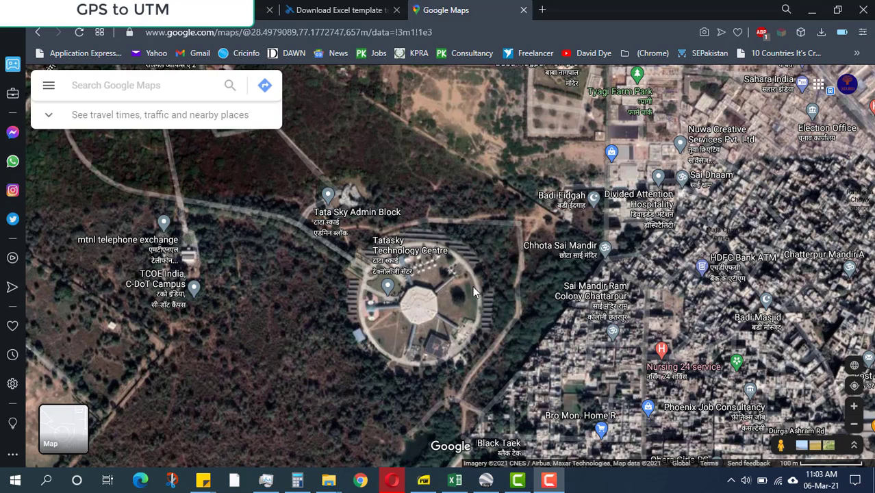
# - Drop a pin at the centre of the Tatasky Technology Centre and open its coordinates
pyautogui.moveTo(434, 258)
pyautogui.click(419, 305)
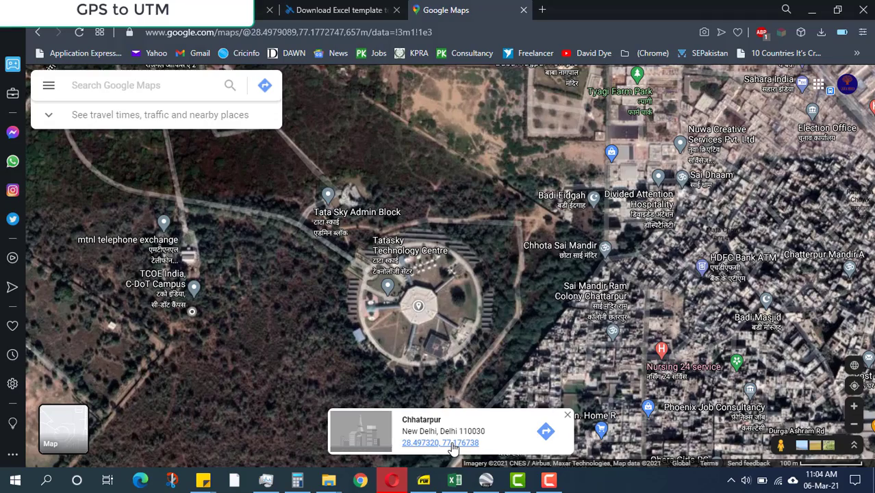
pyautogui.click(452, 443)
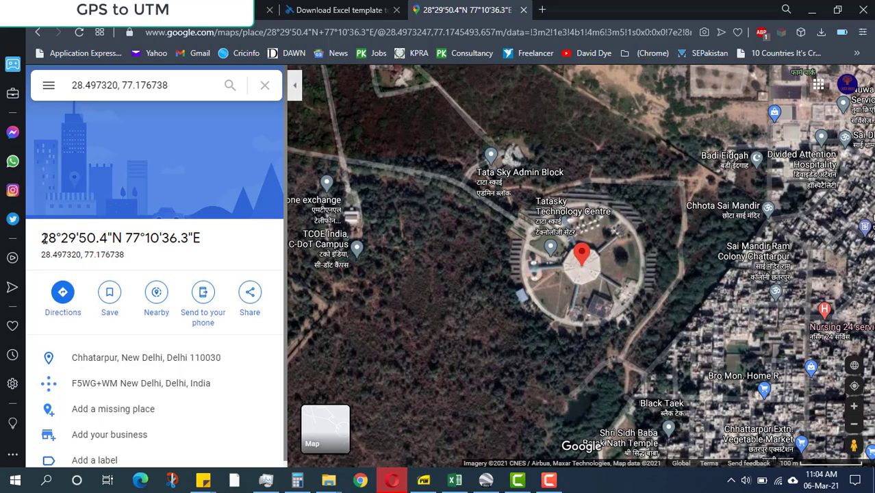
# - Select the decimal coordinates 28.497320, 77.176738 and switch to the Excel converter
pyautogui.moveTo(44, 238); pyautogui.dragTo(198, 240)
pyautogui.click(121, 244)
pyautogui.moveTo(41, 254); pyautogui.dragTo(126, 255)
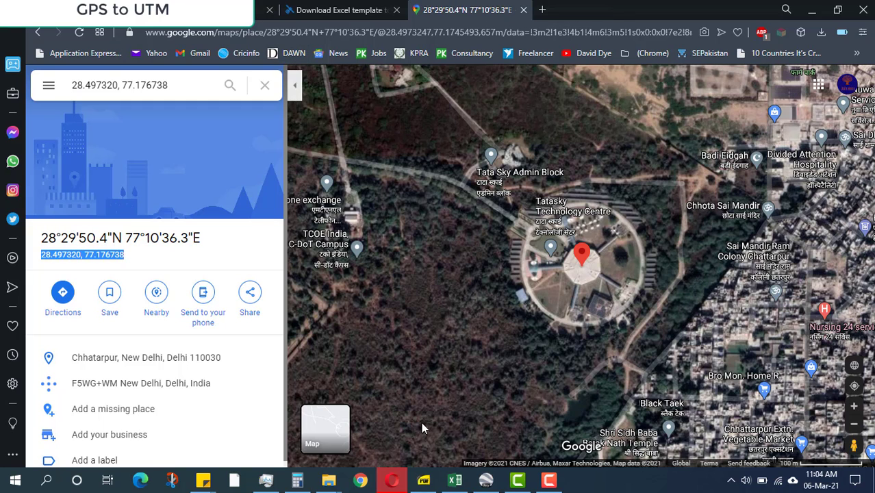
pyautogui.click(449, 482)
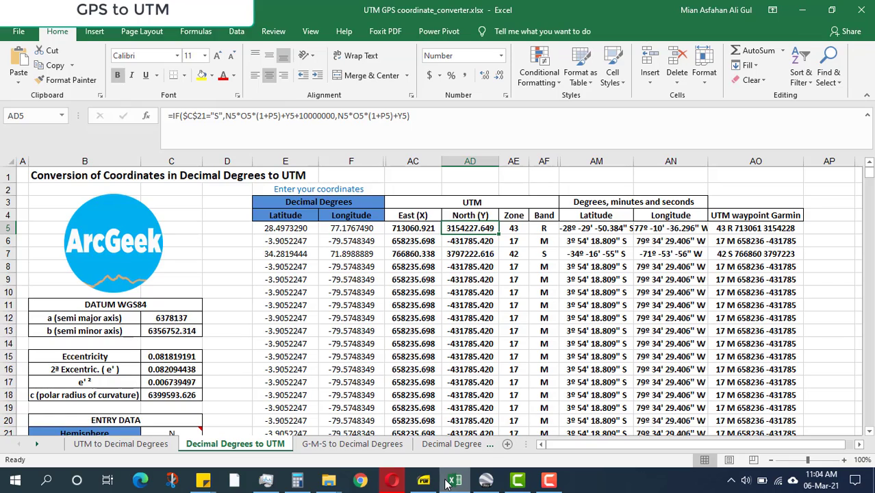
pyautogui.click(449, 481)
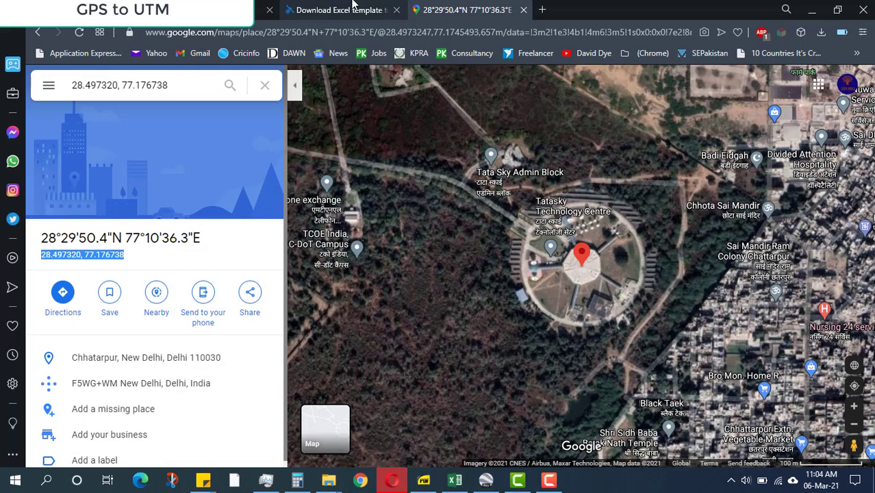
pyautogui.click(353, 9)
pyautogui.scroll(3, 293, 152)
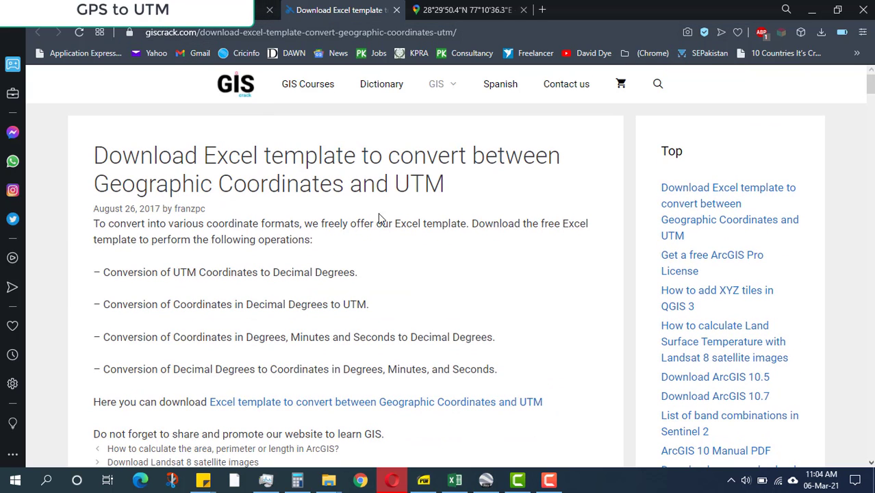
pyautogui.scroll(-3, 403, 263)
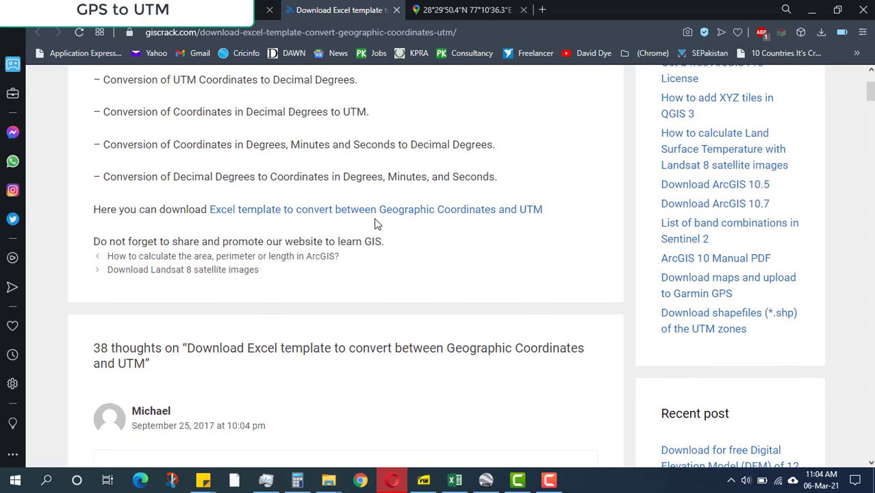
pyautogui.scroll(1, 339, 143)
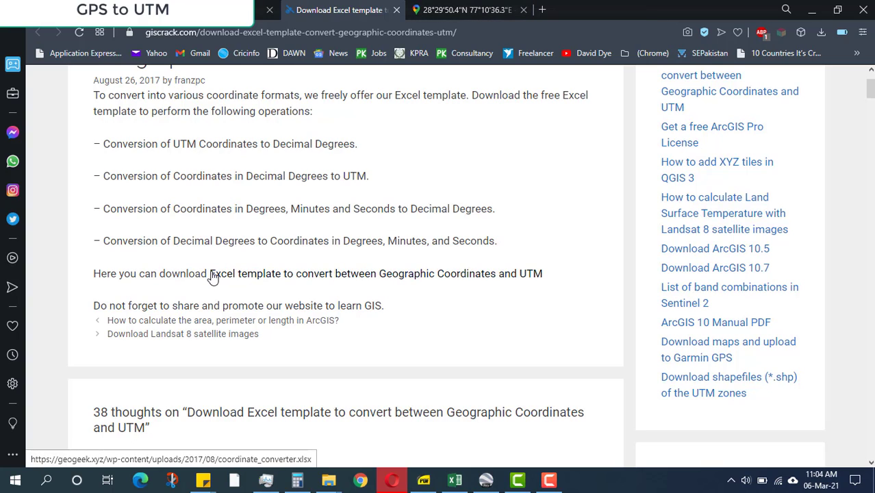
pyautogui.moveTo(209, 275); pyautogui.dragTo(591, 288)
pyautogui.click(417, 308)
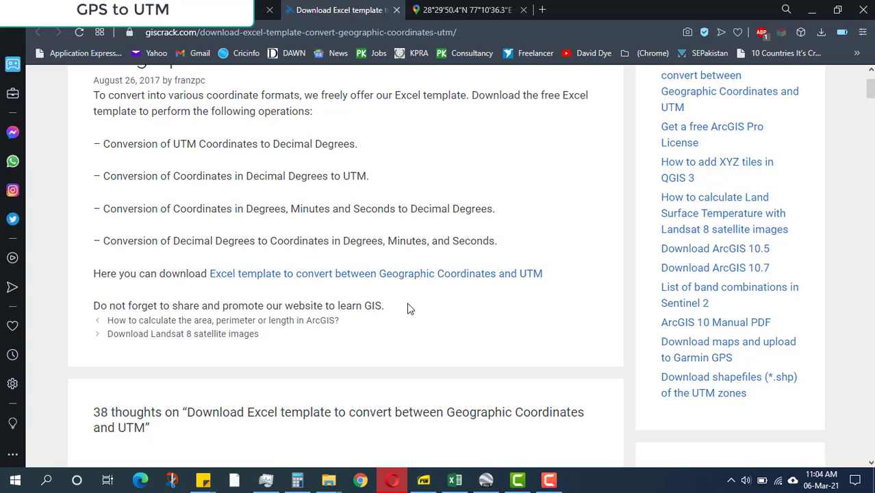
pyautogui.click(455, 481)
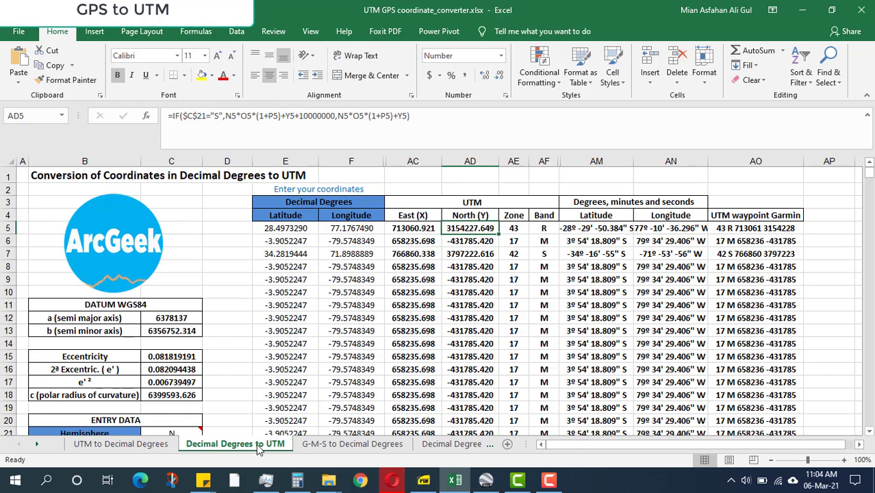
pyautogui.click(161, 444)
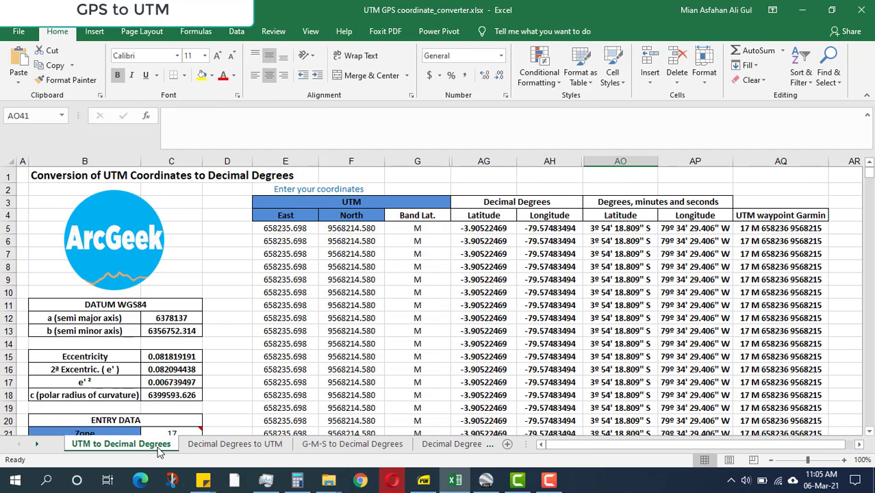
pyautogui.click(216, 445)
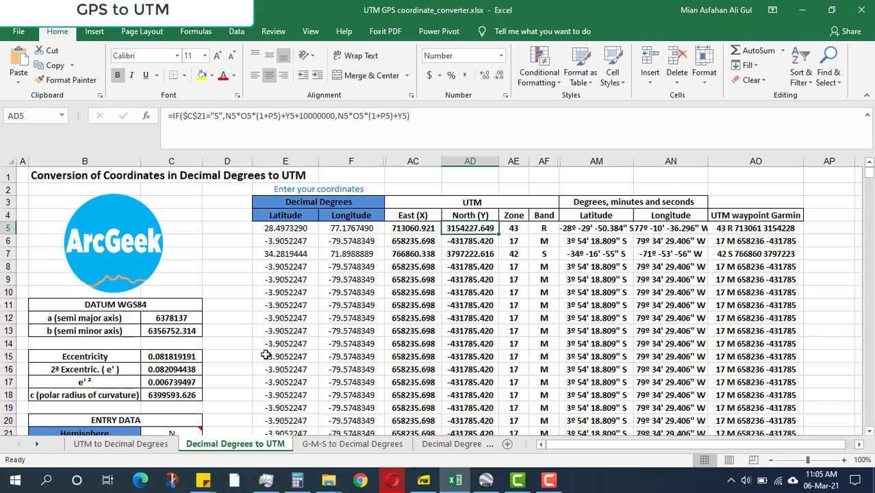
pyautogui.scroll(-2, 265, 354)
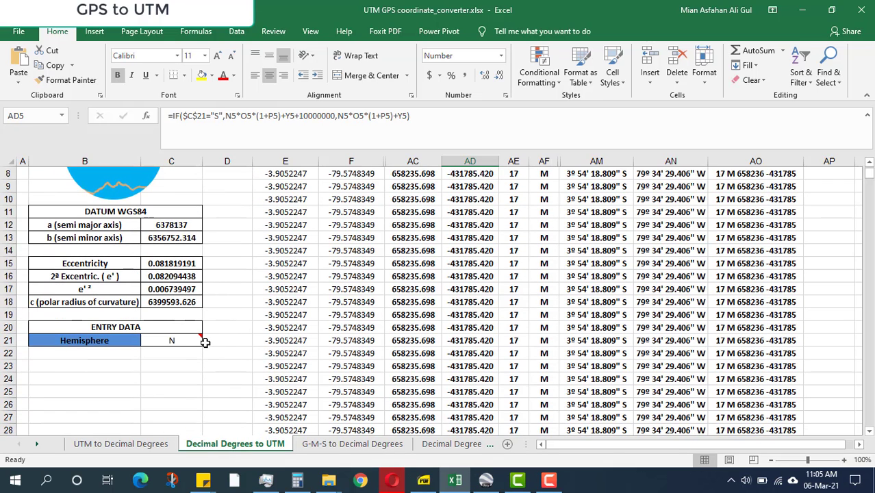
pyautogui.click(115, 340)
pyautogui.click(152, 339)
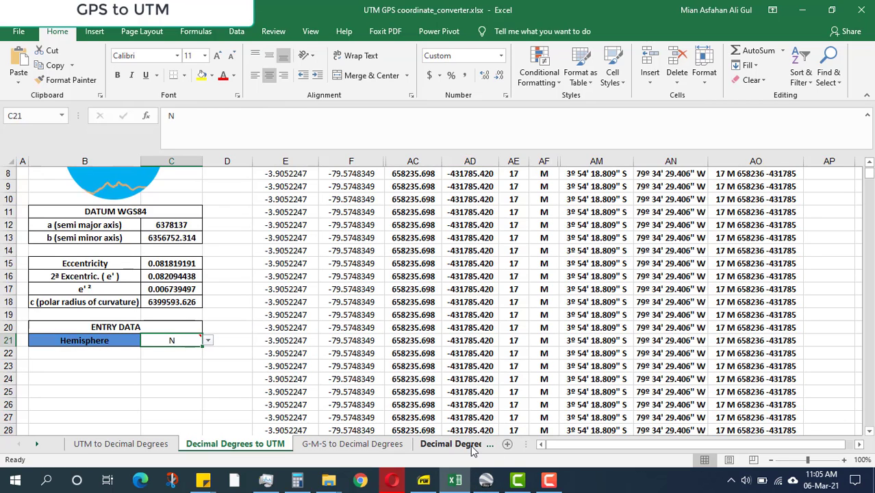
pyautogui.scroll(3, 429, 372)
pyautogui.click(391, 479)
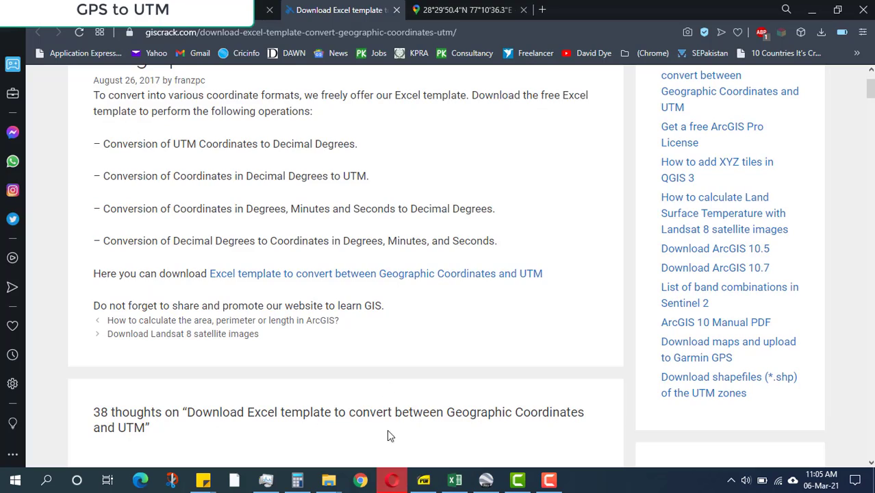
pyautogui.click(465, 9)
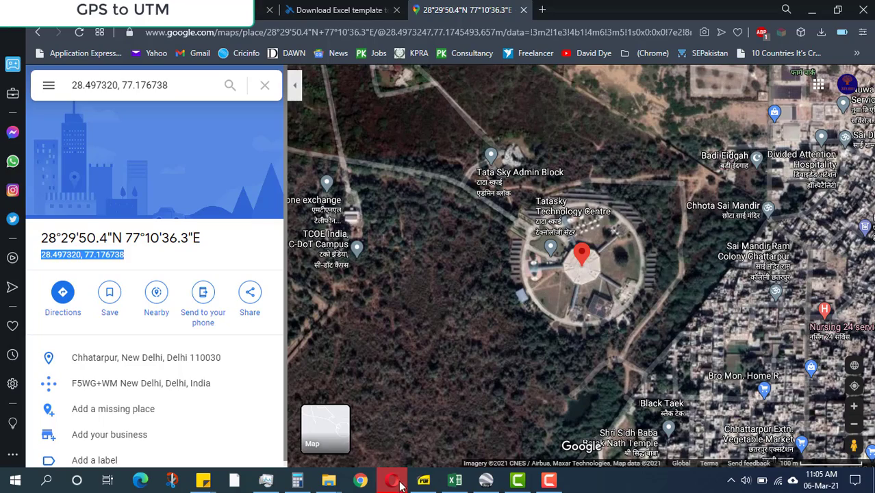
pyautogui.hotkey('alt', 'Tab')
pyautogui.scroll(-2, 172, 350)
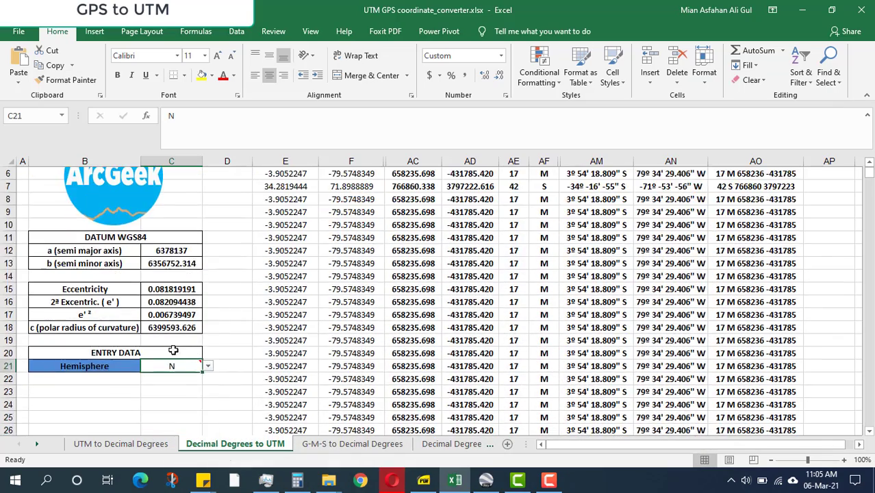
pyautogui.moveTo(167, 367)
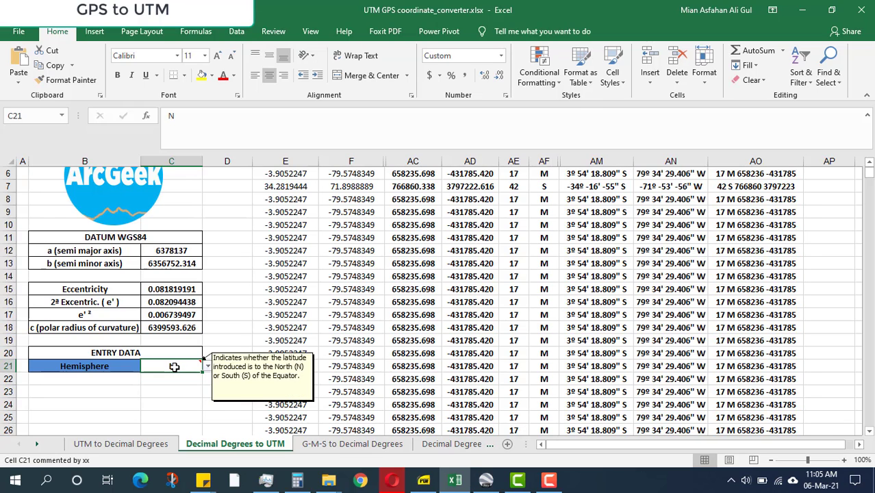
pyautogui.press('BackSpace')
pyautogui.write('S')
pyautogui.press('Return')
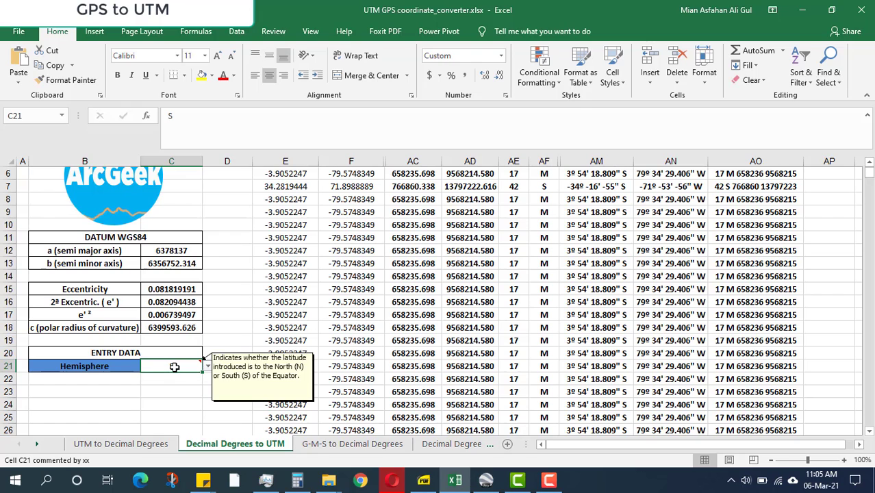
pyautogui.write('N')
pyautogui.press('Return')
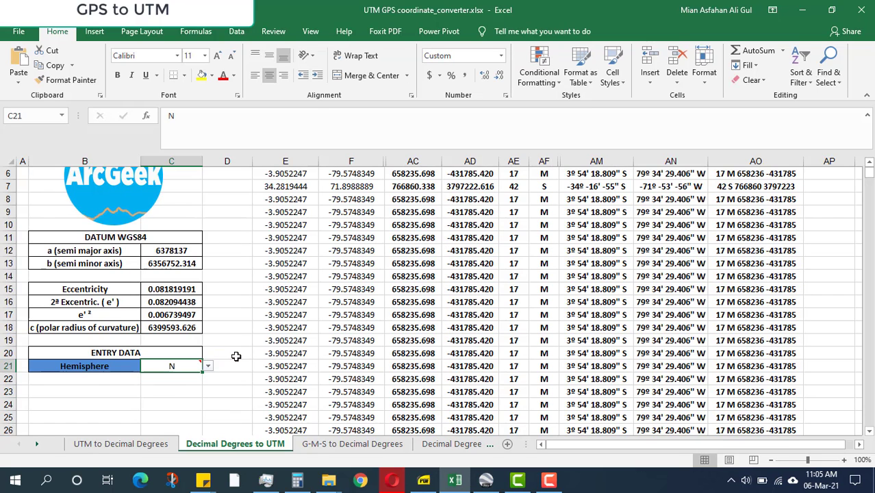
pyautogui.scroll(2, 236, 356)
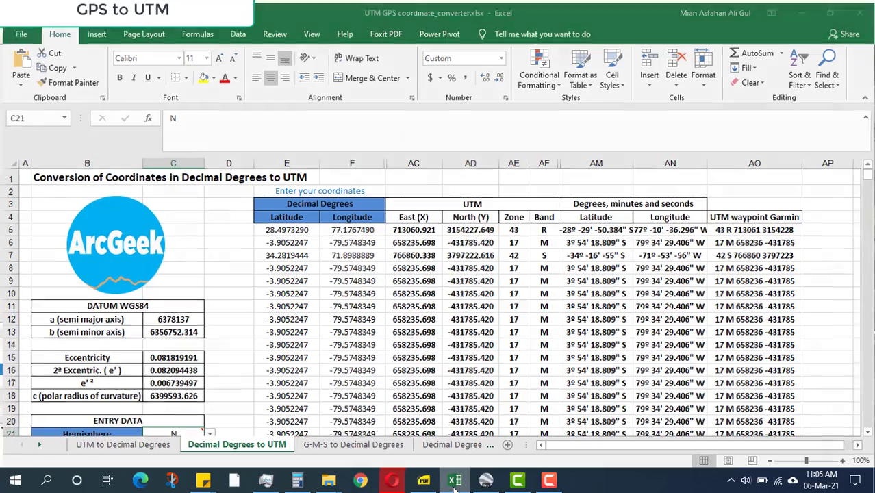
pyautogui.click(453, 483)
# - Reselect the decimal coordinates 28.497320, 77.176738 in Google Maps and return to Excel
pyautogui.click(454, 483)
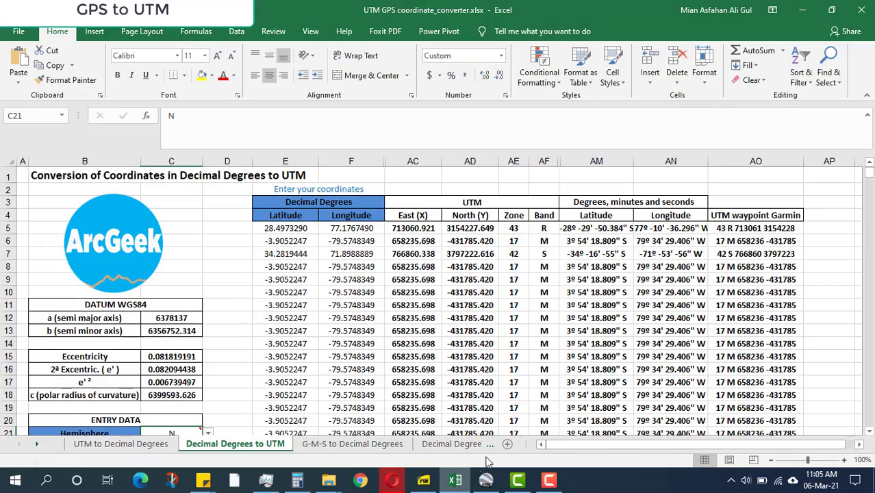
pyautogui.click(391, 481)
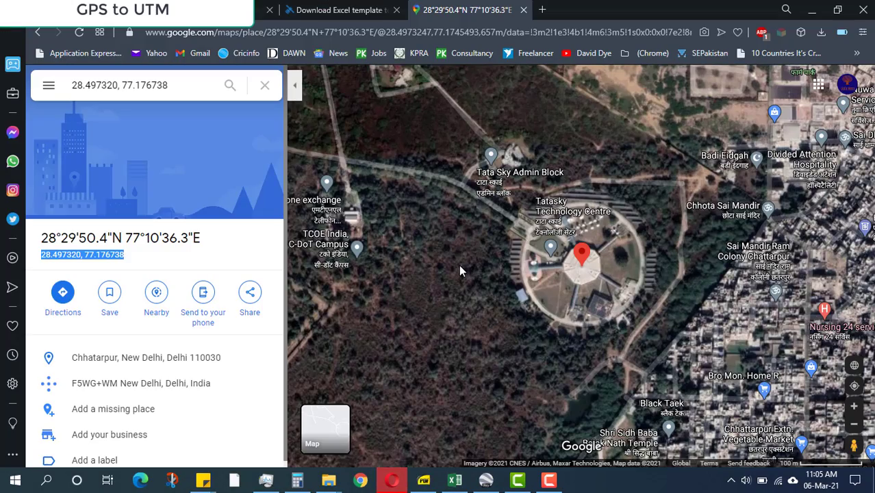
pyautogui.moveTo(126, 255); pyautogui.dragTo(43, 255)
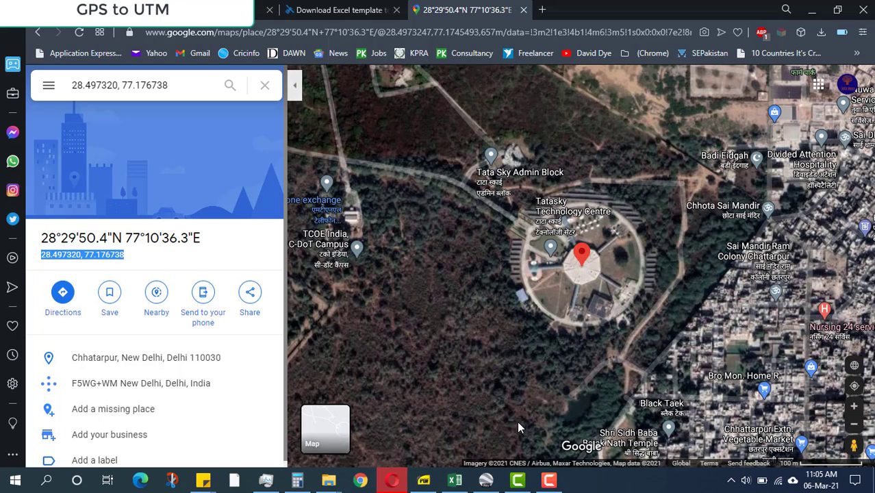
pyautogui.click(454, 480)
# - Put latitude 28.497320 alone in E6 and paste longitude 77.176738 into F6
pyautogui.click(284, 239)
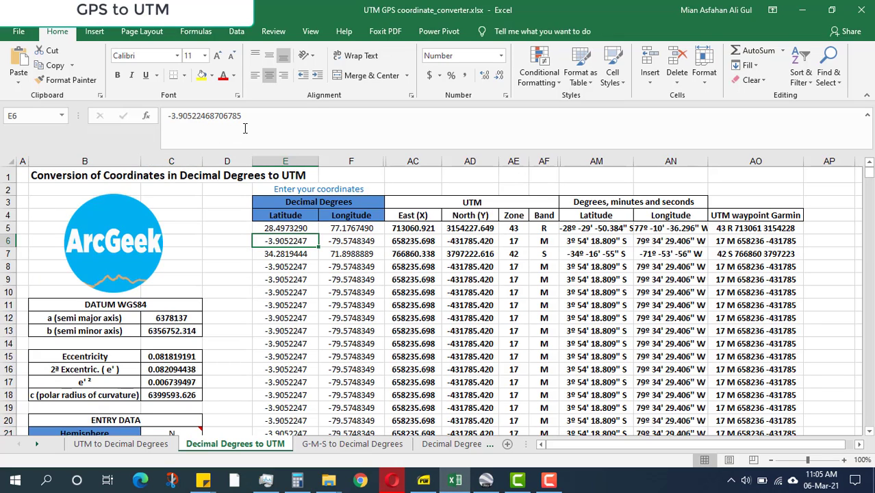
pyautogui.moveTo(244, 115); pyautogui.dragTo(167, 115)
pyautogui.hotkey('ctrl', 'v')
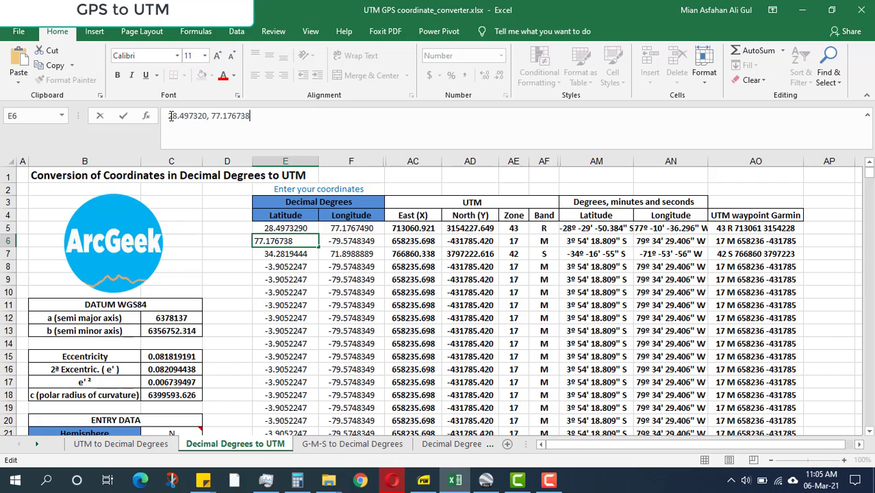
pyautogui.moveTo(173, 118); pyautogui.dragTo(213, 116)
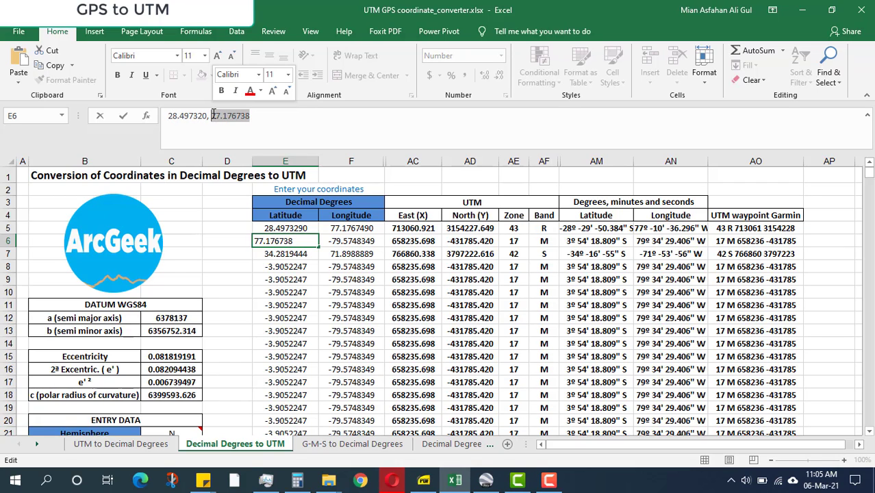
pyautogui.click(224, 115)
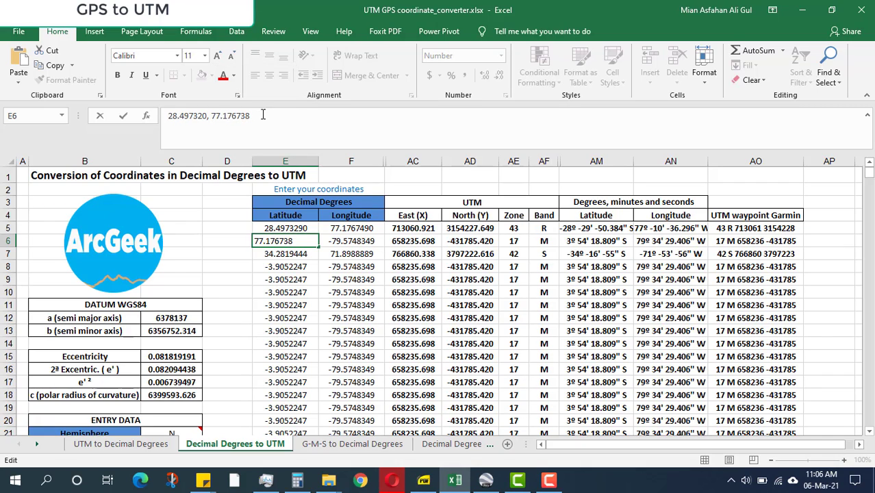
pyautogui.moveTo(251, 116); pyautogui.dragTo(210, 116)
pyautogui.hotkey('ctrl', 'c')
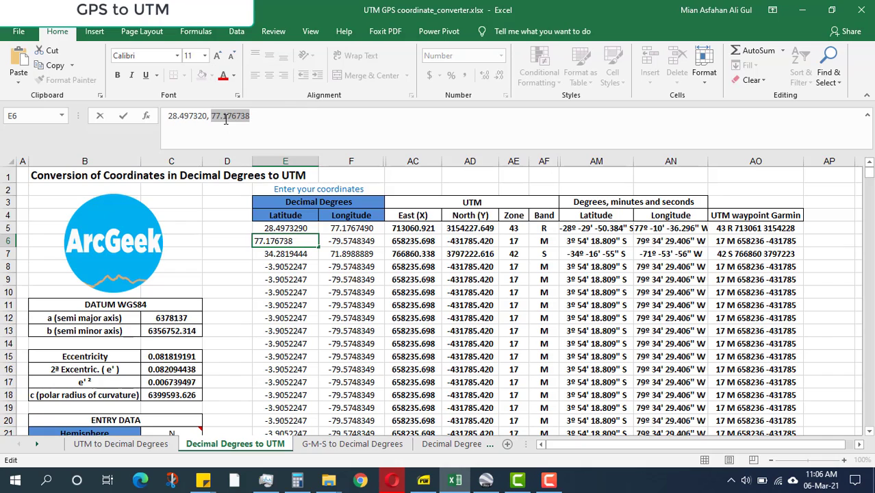
pyautogui.press('BackSpace')
pyautogui.press('Return')
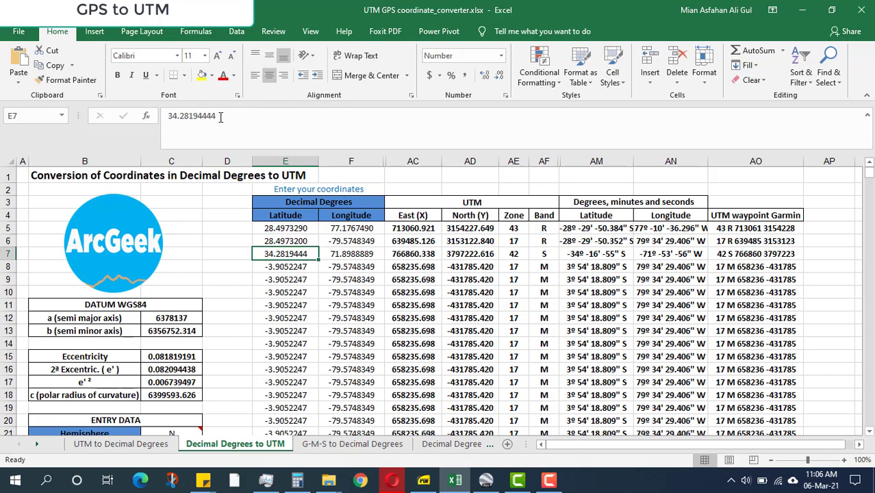
pyautogui.press('Up')
pyautogui.press('Right')
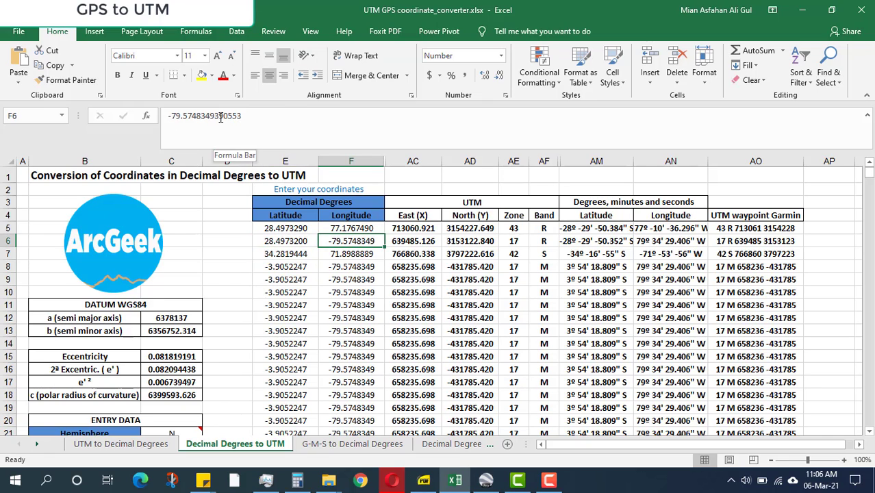
pyautogui.hotkey('ctrl', 'v')
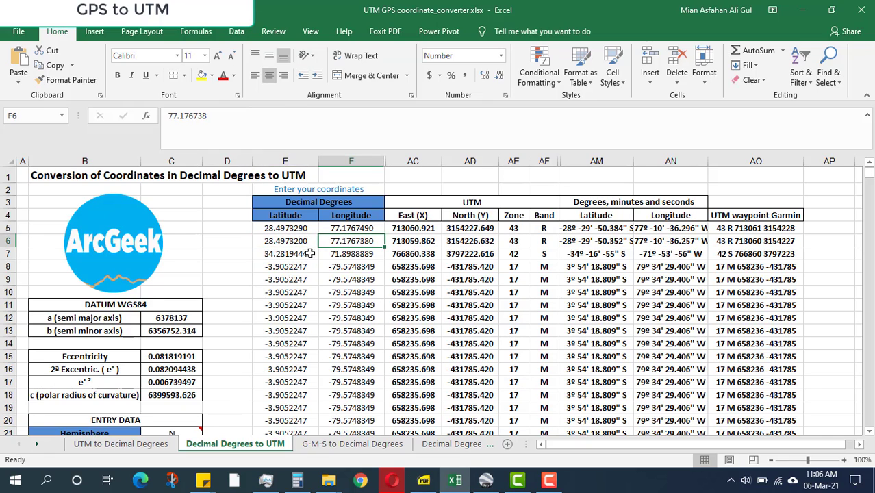
# - Check the UTM results 713059.862 E in AC6 and 3154226.632 N in AD6
pyautogui.click(412, 216)
pyautogui.click(479, 215)
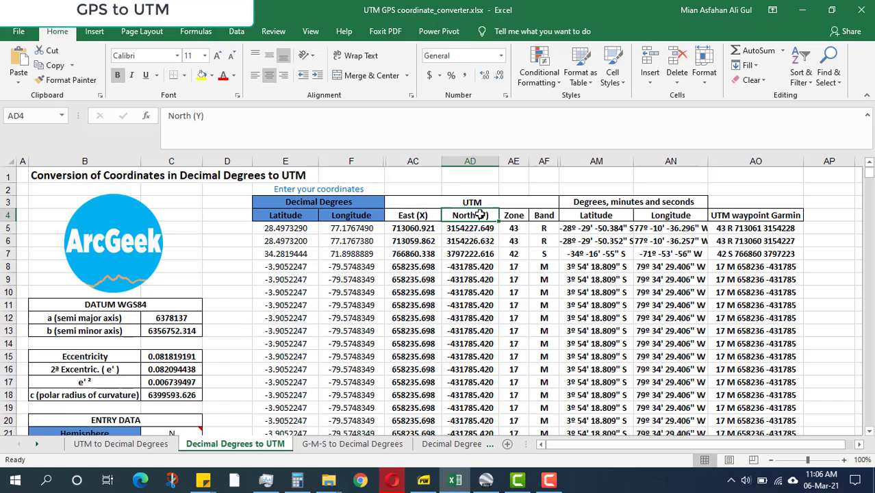
pyautogui.click(416, 231)
pyautogui.click(460, 243)
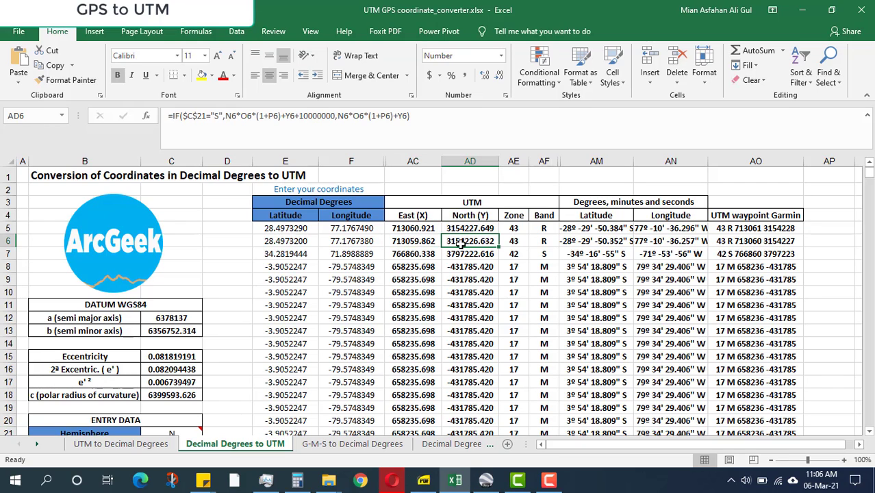
pyautogui.click(409, 243)
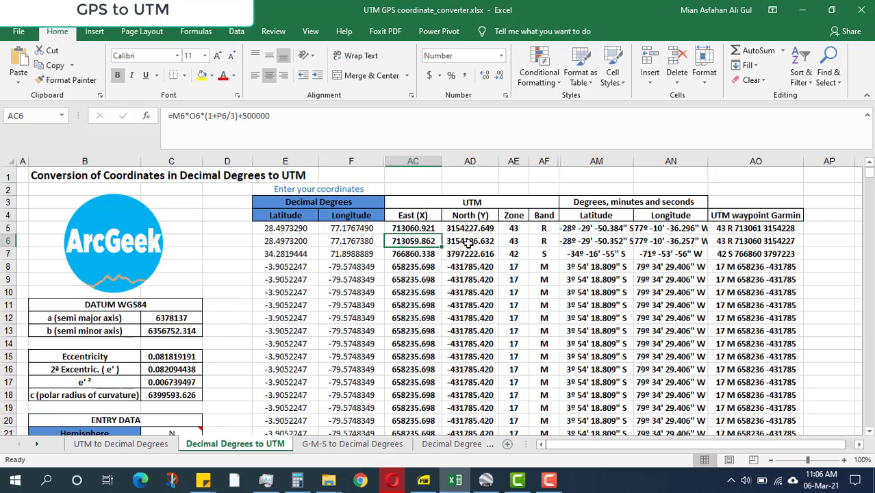
# - Add a Google Earth placemark with Easting 713059.862 copied from Excel's AC6
pyautogui.click(485, 479)
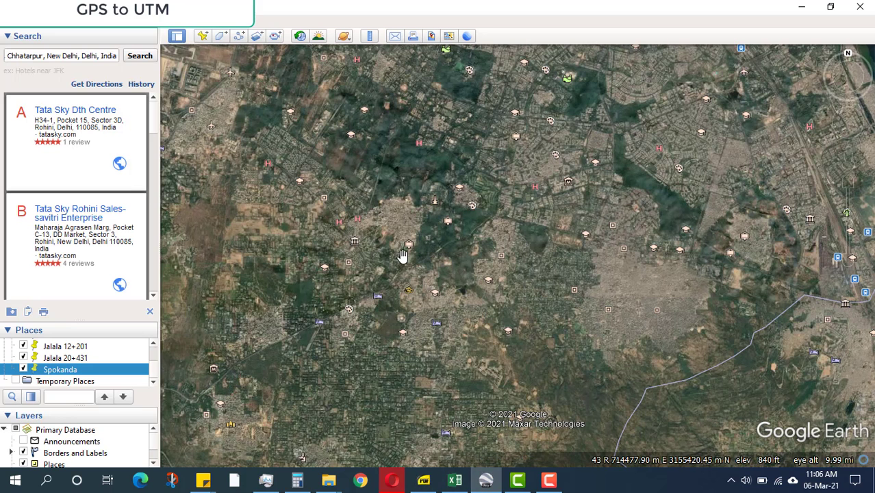
pyautogui.click(202, 36)
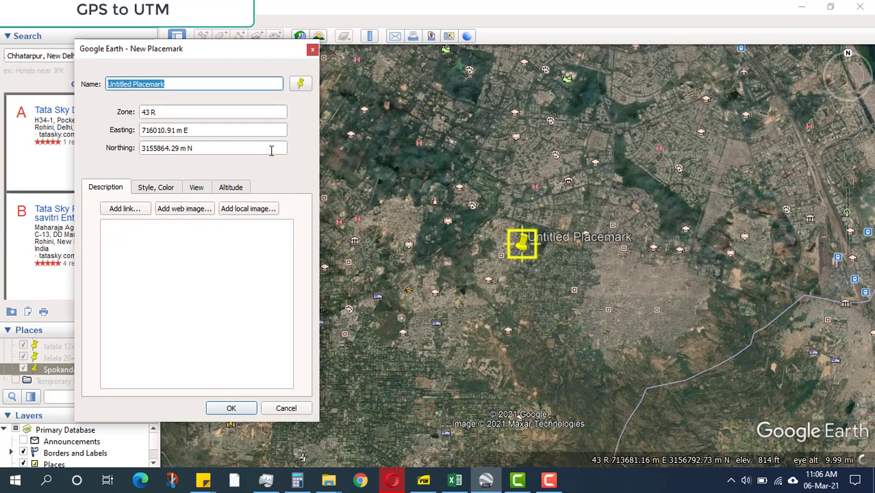
pyautogui.click(175, 130)
pyautogui.doubleClick(164, 130)
pyautogui.click(452, 481)
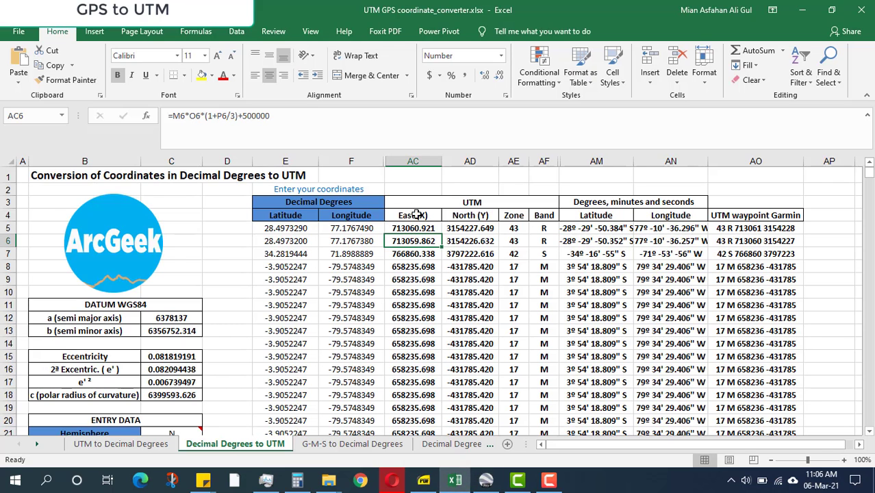
pyautogui.hotkey('ctrl', 'c')
pyautogui.click(486, 482)
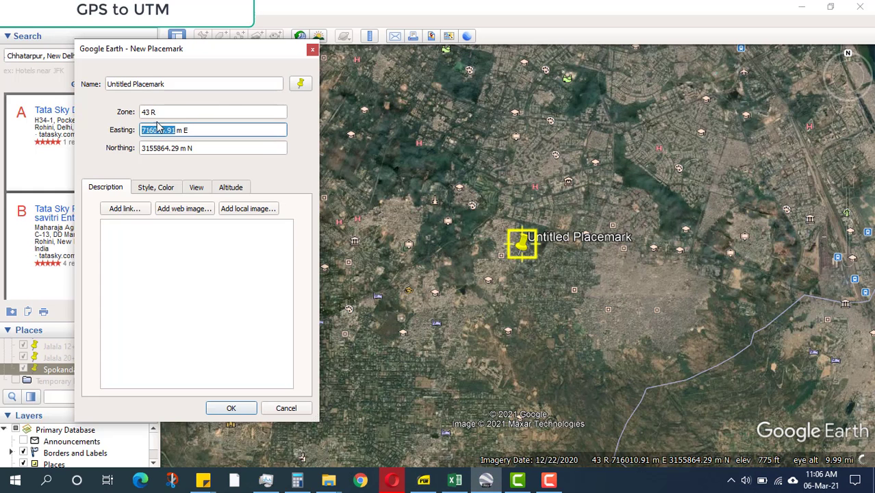
pyautogui.hotkey('ctrl', 'v')
pyautogui.press('BackSpace')
pyautogui.write('2')
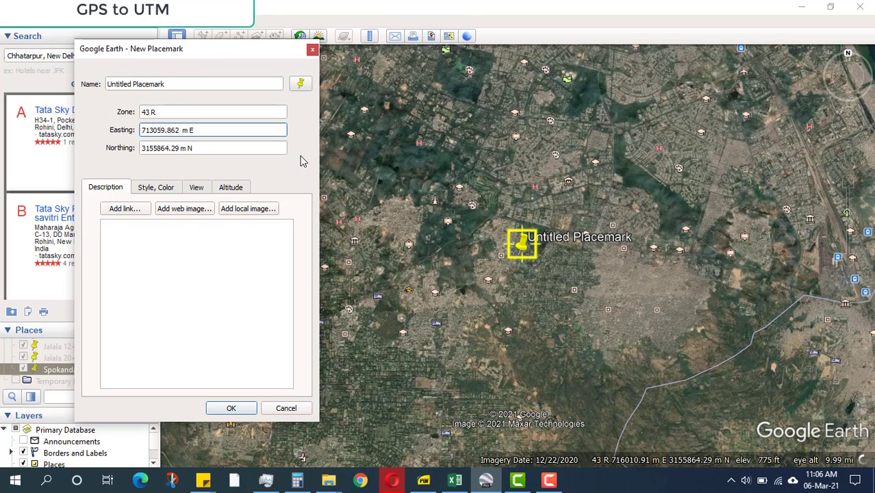
# - Set the placemark's Northing to 3154226.632 copied from AD6
pyautogui.click(454, 481)
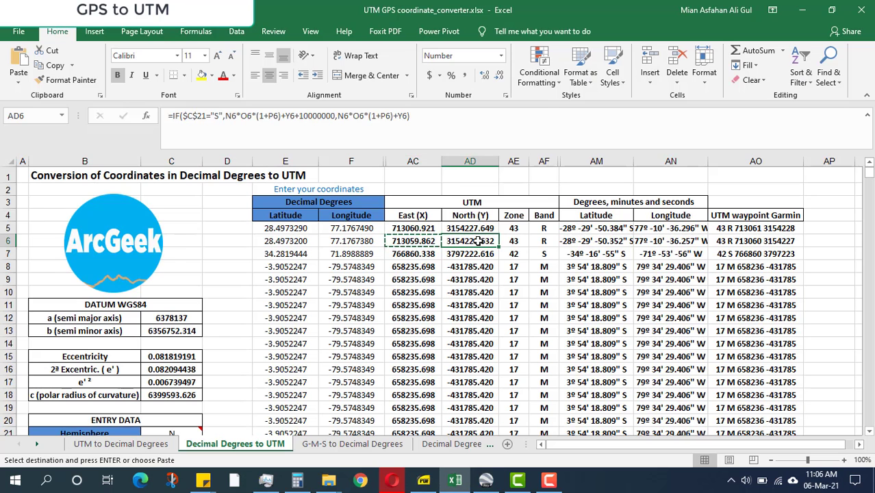
pyautogui.hotkey('ctrl', 'c')
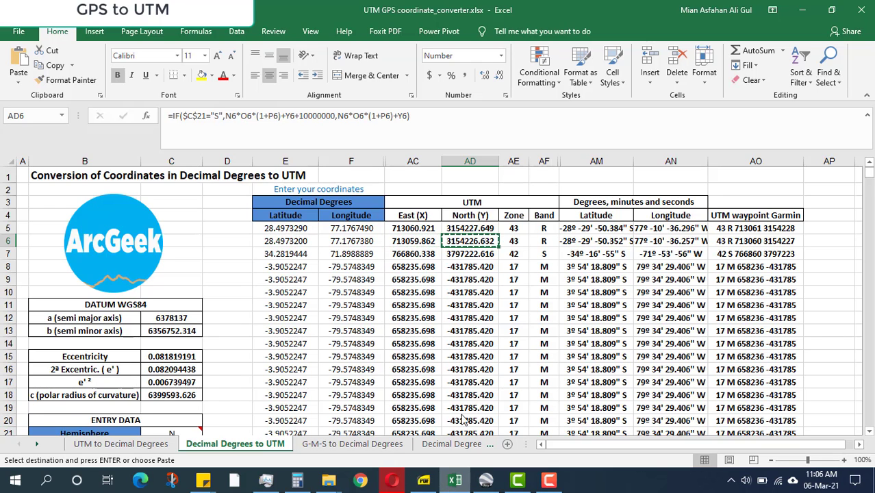
pyautogui.click(485, 480)
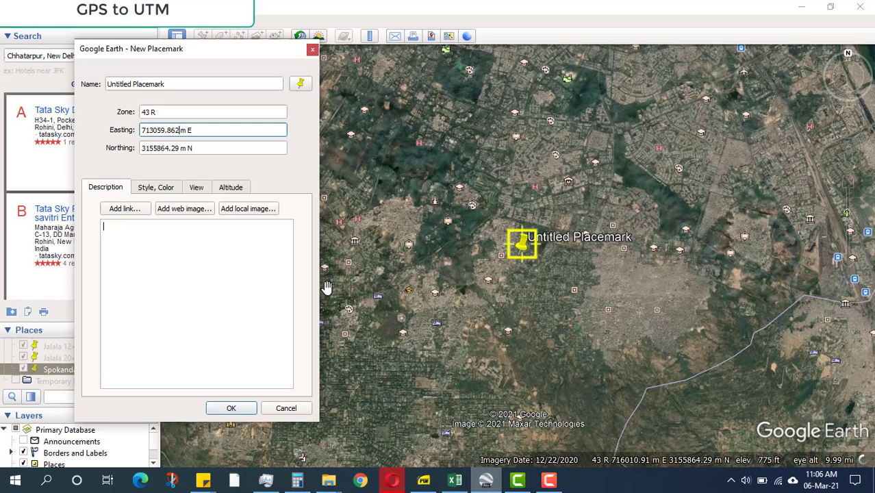
pyautogui.doubleClick(179, 147)
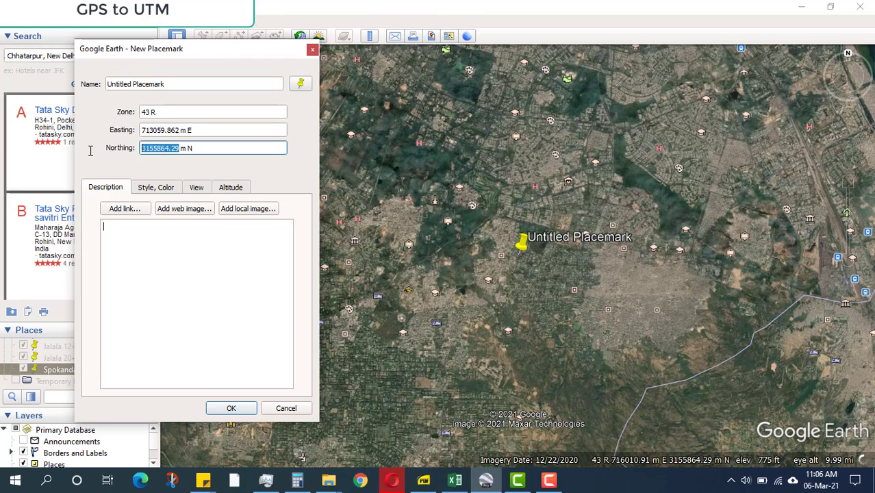
pyautogui.hotkey('ctrl', 'v')
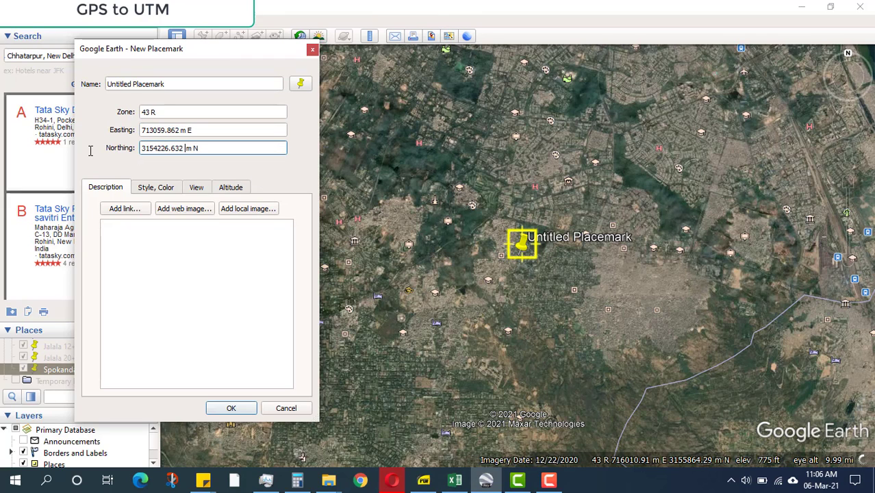
# - Name the placemark Check, save it, and zoom in to compare with Google Maps
pyautogui.click(181, 85)
pyautogui.moveTo(181, 84); pyautogui.dragTo(2, 69)
pyautogui.write('Check')
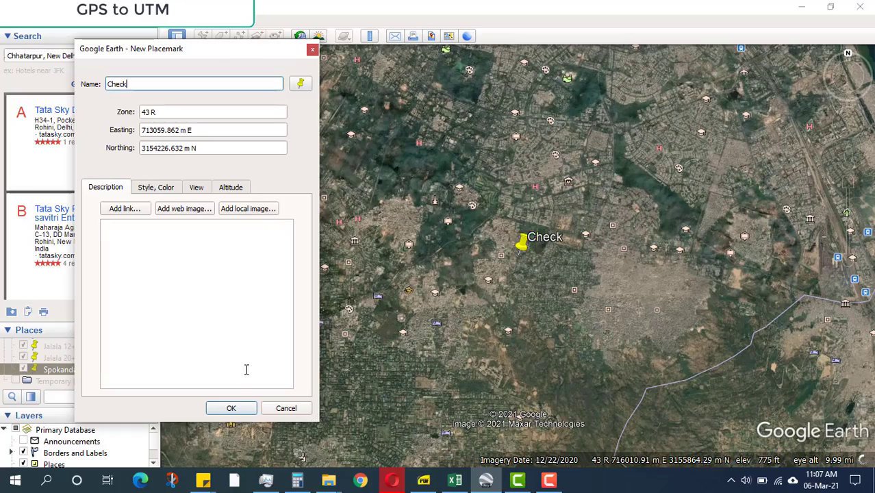
pyautogui.click(231, 408)
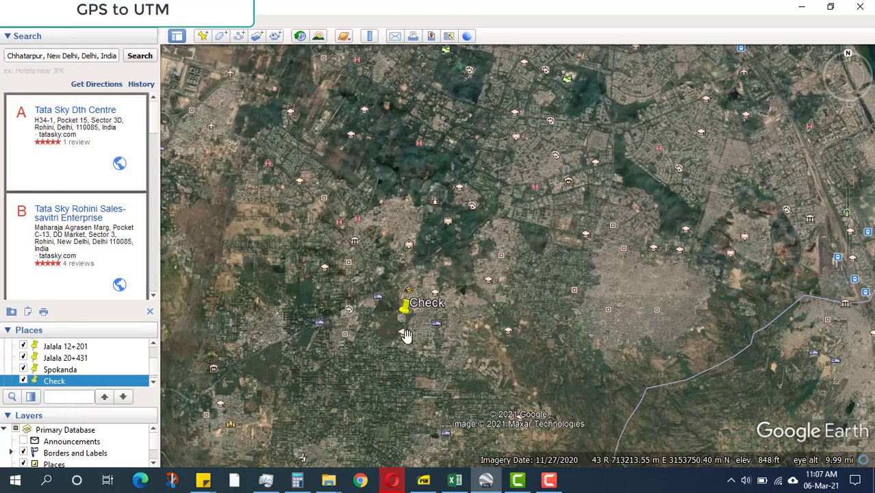
pyautogui.scroll(5, 405, 335)
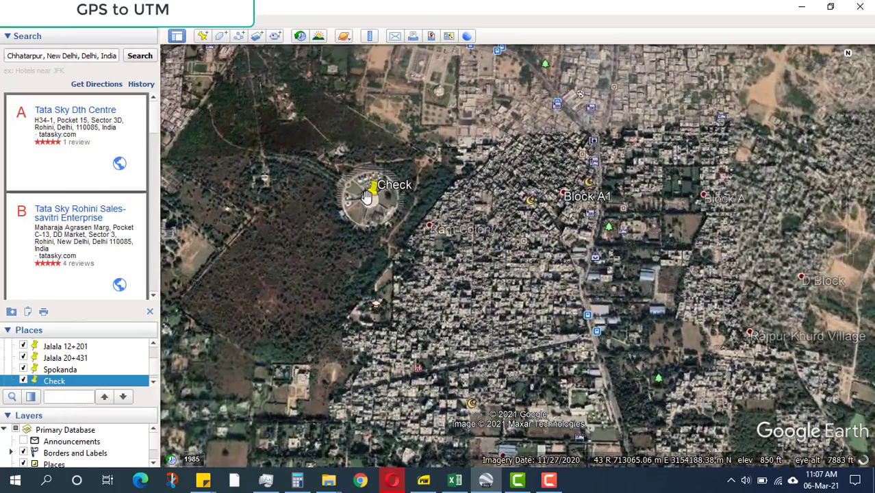
pyautogui.scroll(3, 366, 196)
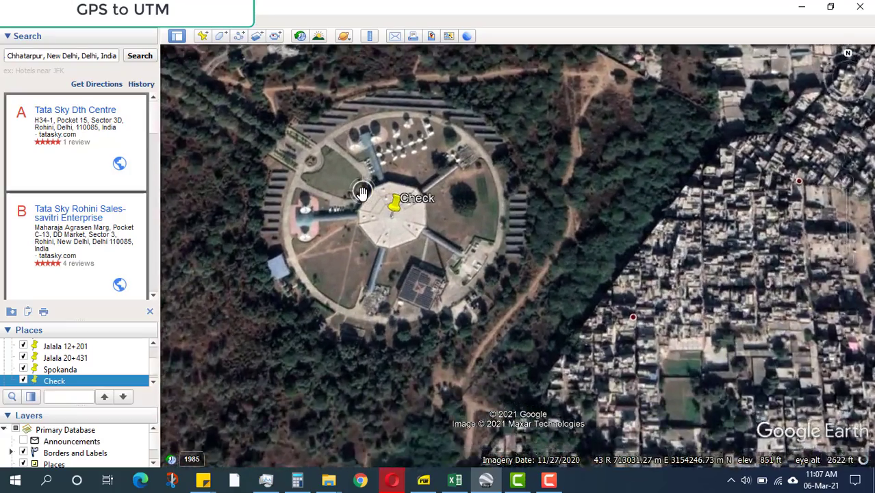
pyautogui.scroll(2, 362, 193)
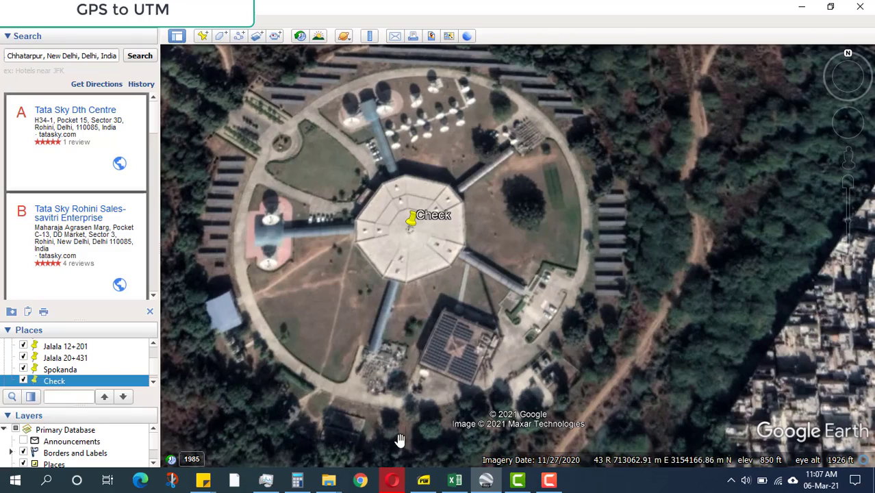
pyautogui.click(394, 479)
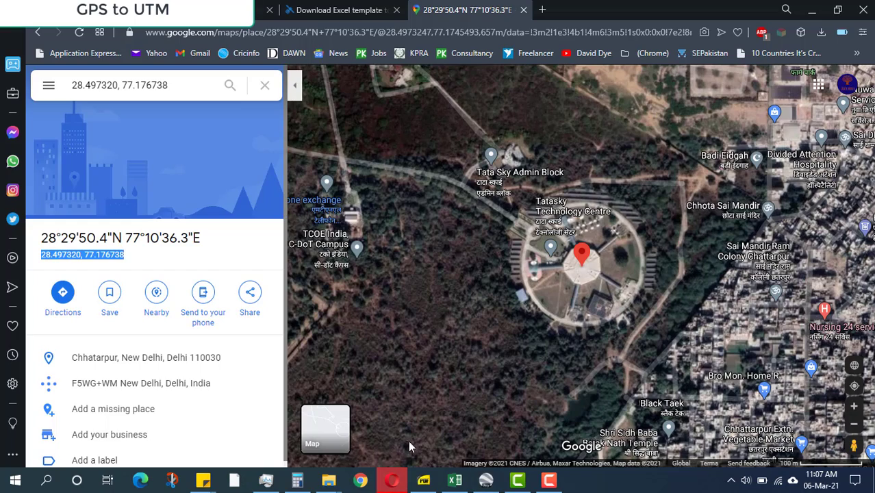
# - Minimize the Google Maps browser to see the Check placemark on the octagonal building
pyautogui.click(392, 479)
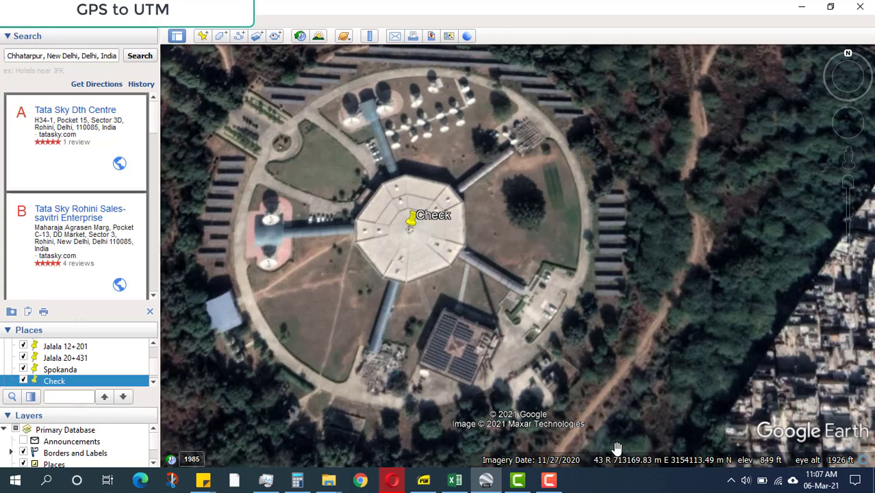
# - Set Google Earth's Lat/Long display to Decimal Degrees, then return to the Excel converter
pyautogui.click(84, 20)
pyautogui.click(108, 127)
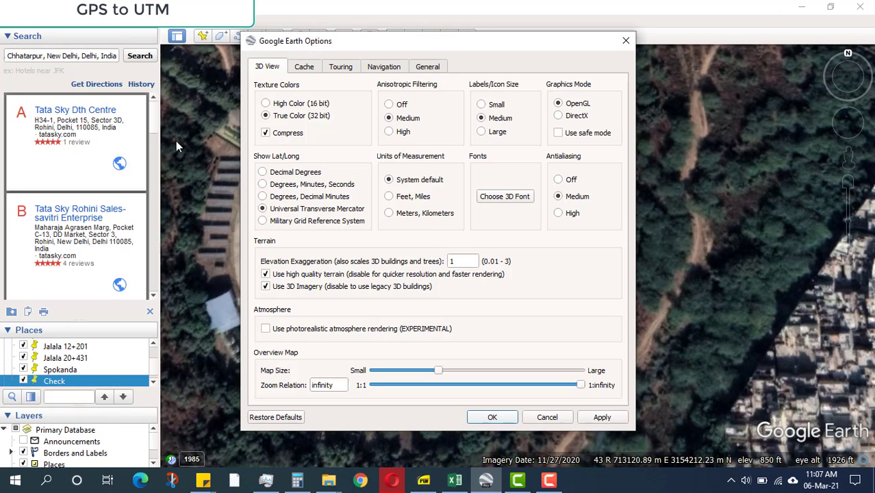
pyautogui.click(290, 173)
pyautogui.click(491, 417)
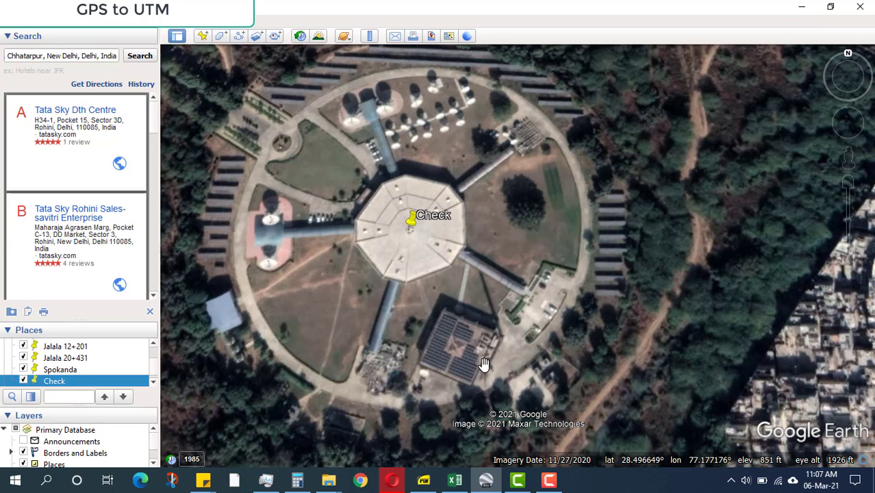
pyautogui.moveTo(460, 483)
pyautogui.click(460, 446)
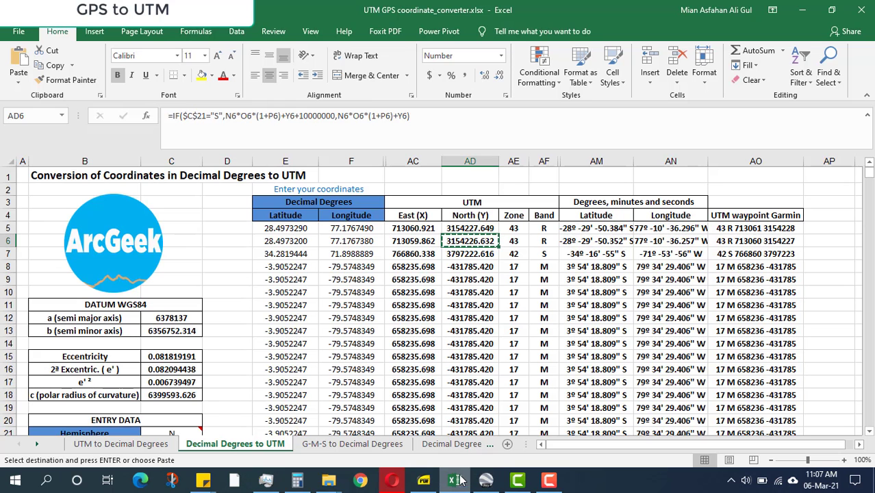